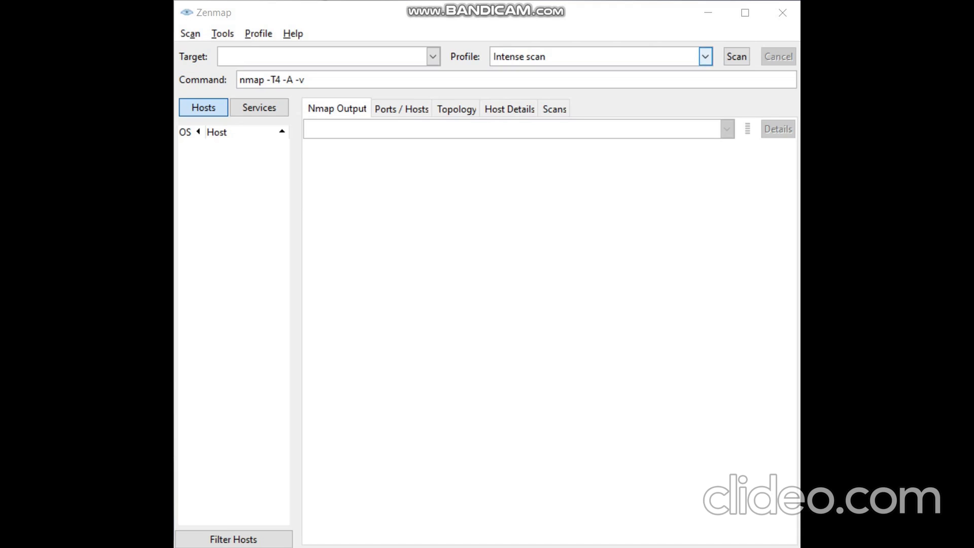
Try the Ping scan and Intense scan, no ping profiles, then settle on Intense scan
click(705, 57)
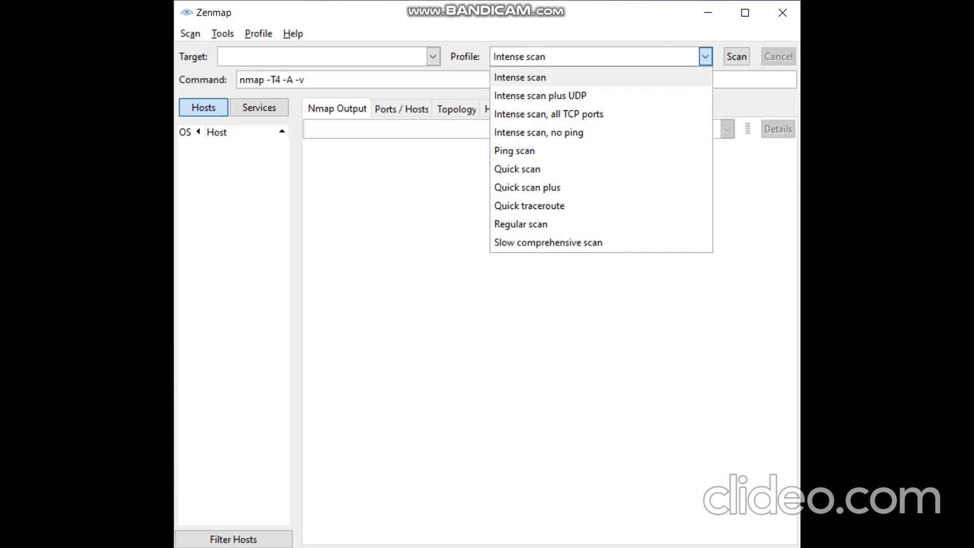
click(601, 77)
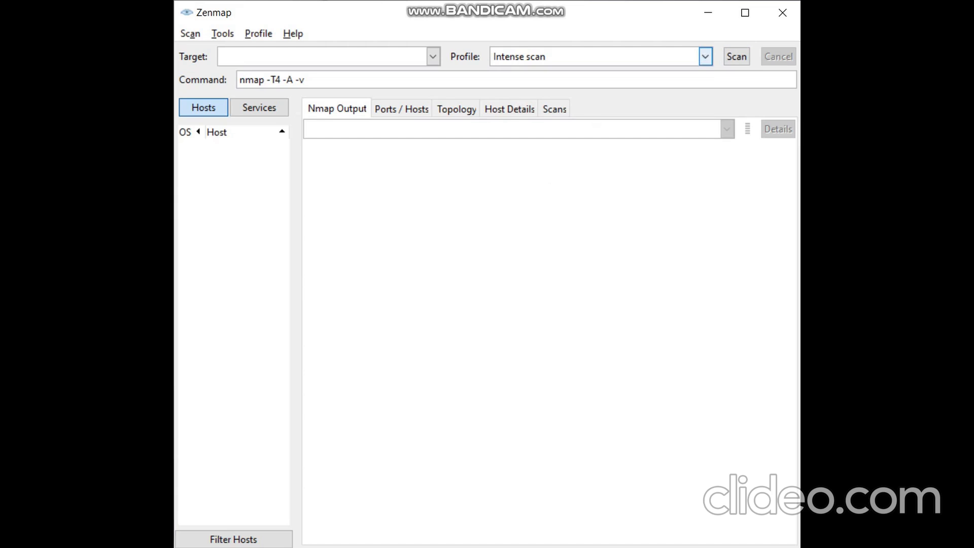
click(705, 56)
click(514, 151)
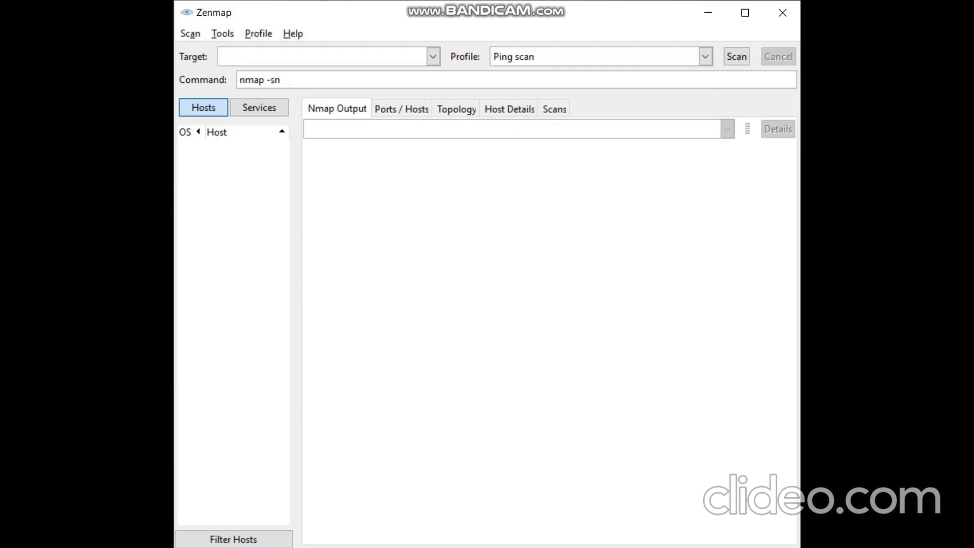
click(705, 57)
click(538, 133)
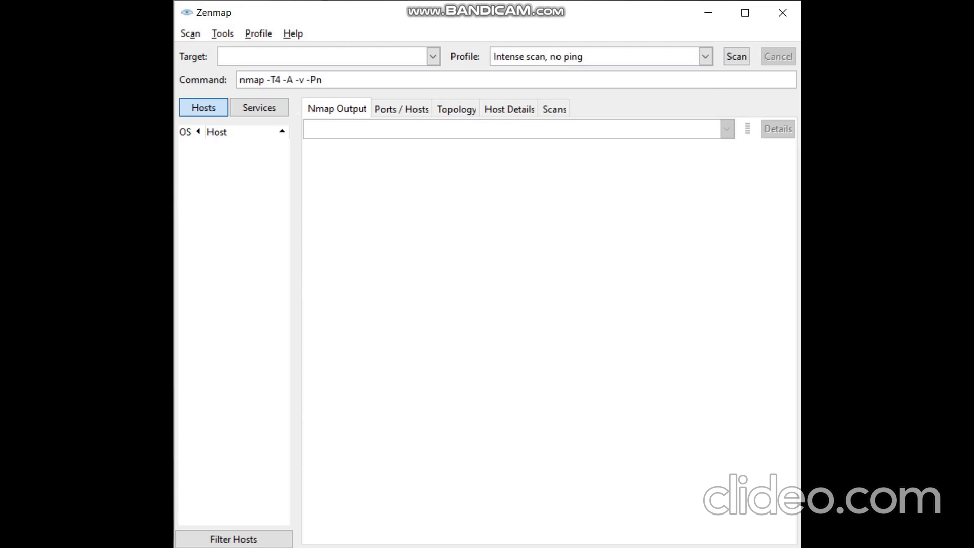
click(705, 56)
click(520, 78)
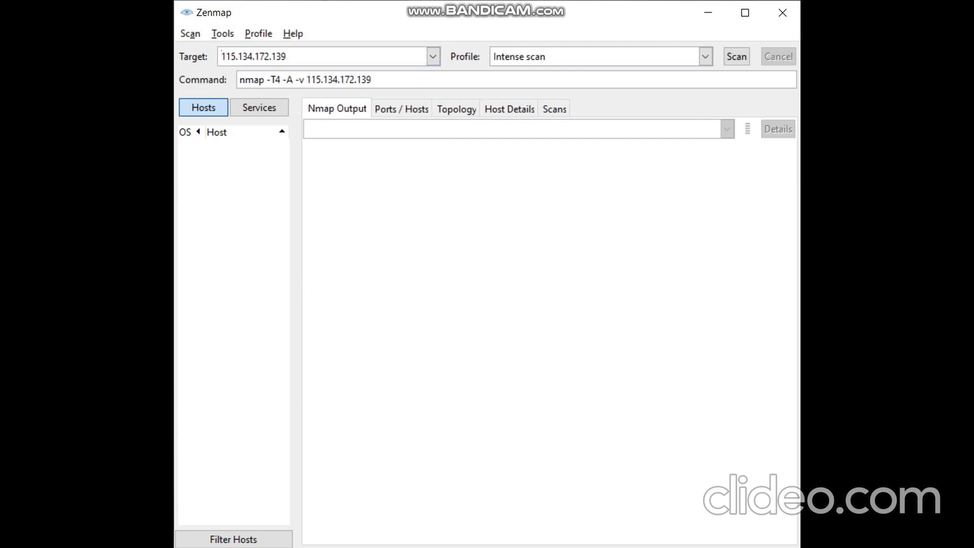
key(ctrl+a)
click(287, 56)
key(ctrl+a)
click(287, 57)
drag(287, 56, 221, 57)
click(287, 56)
key(ctrl+a)
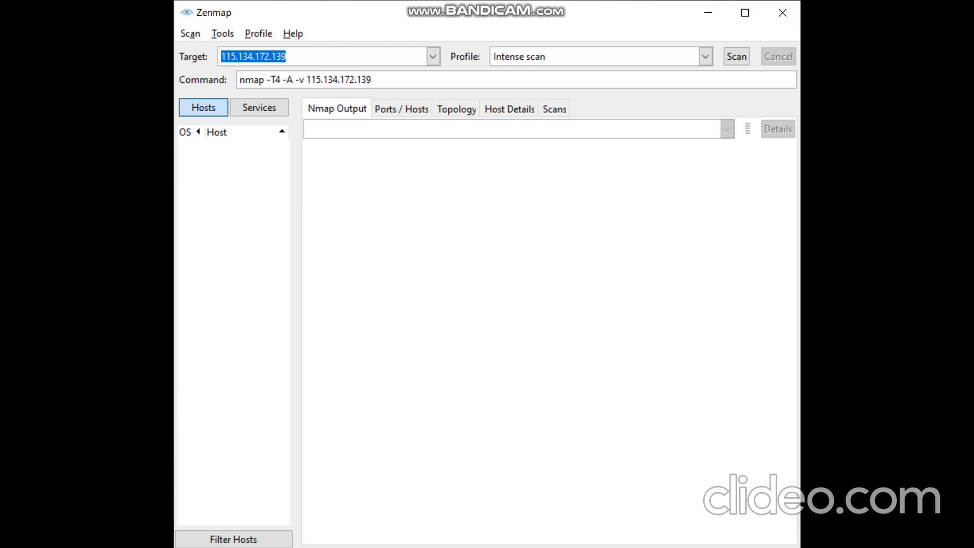
key(End)
key(ctrl+a)
key(End)
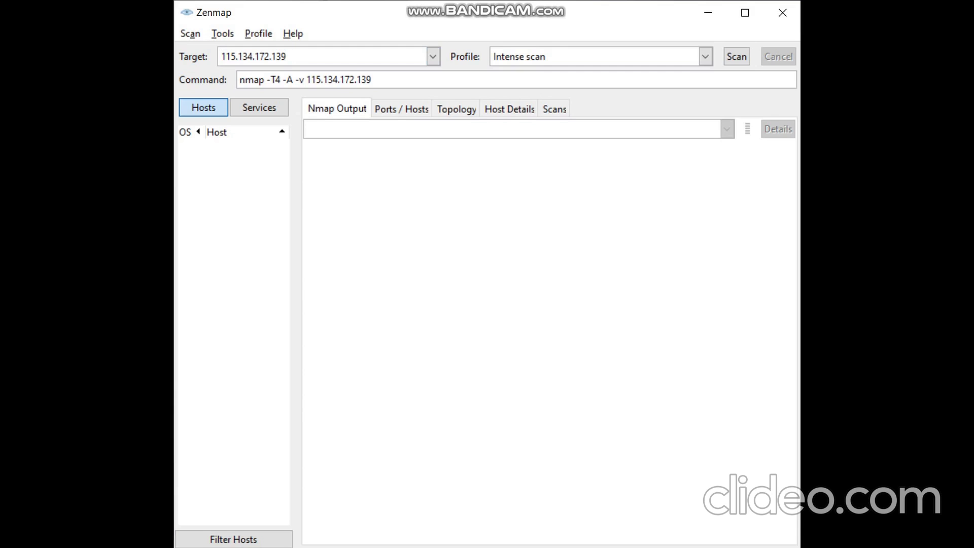
triple_click(304, 80)
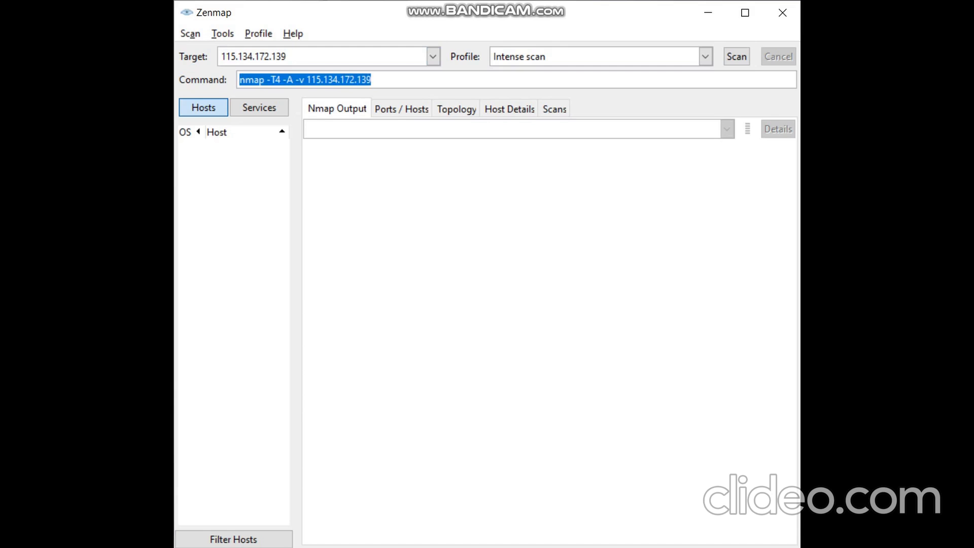
key(End)
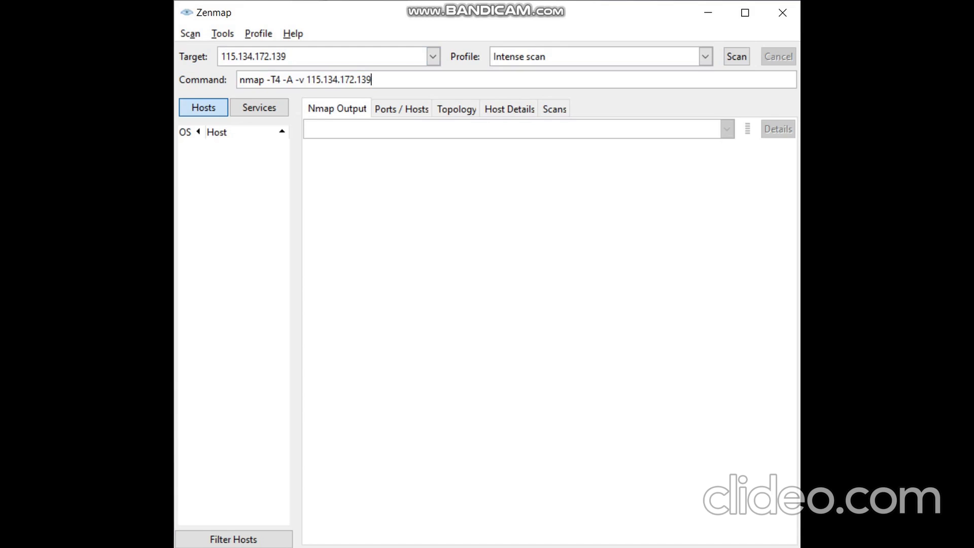
click(736, 56)
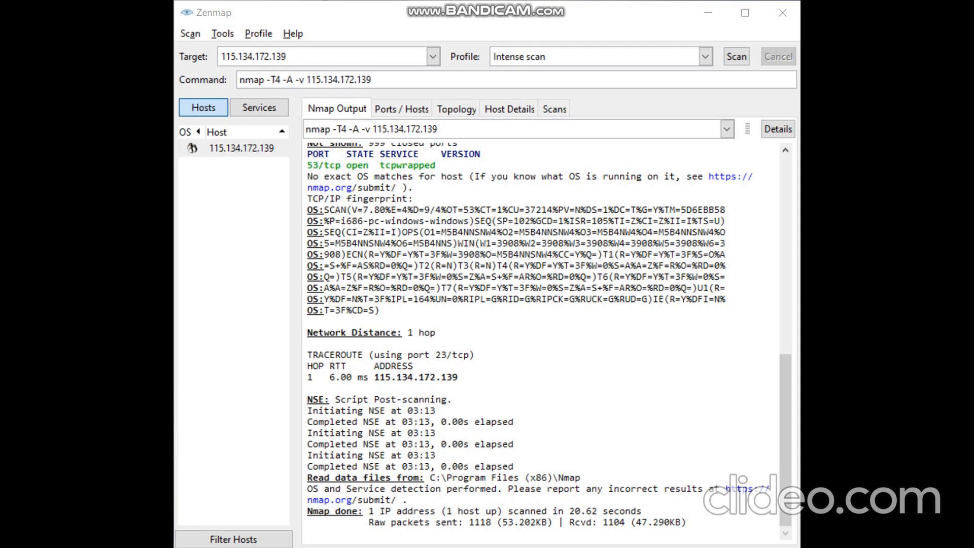
After the scan finishes, switch to the Ports / Hosts view to see port 53/tcp open
click(401, 109)
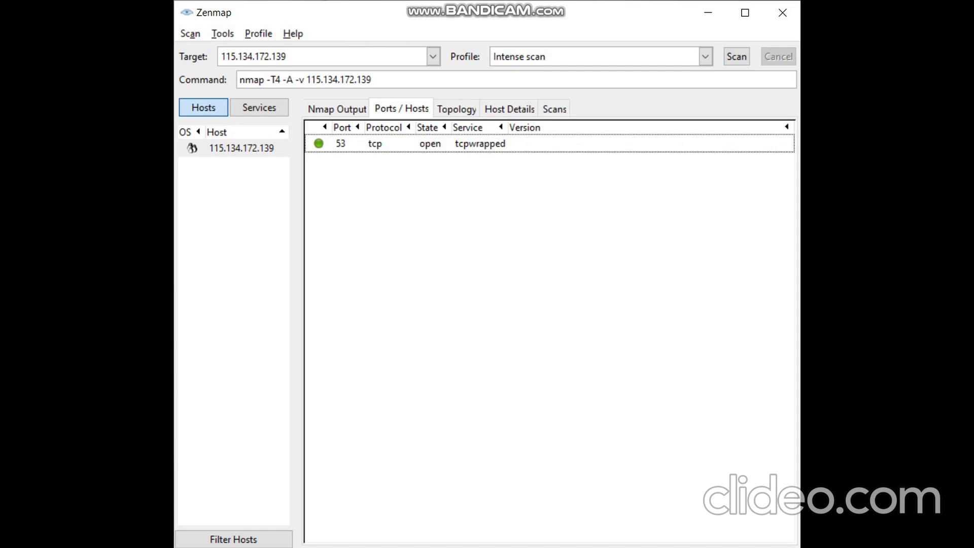
Select the 53/tcp row, view the topology graph, then show the host details
click(479, 143)
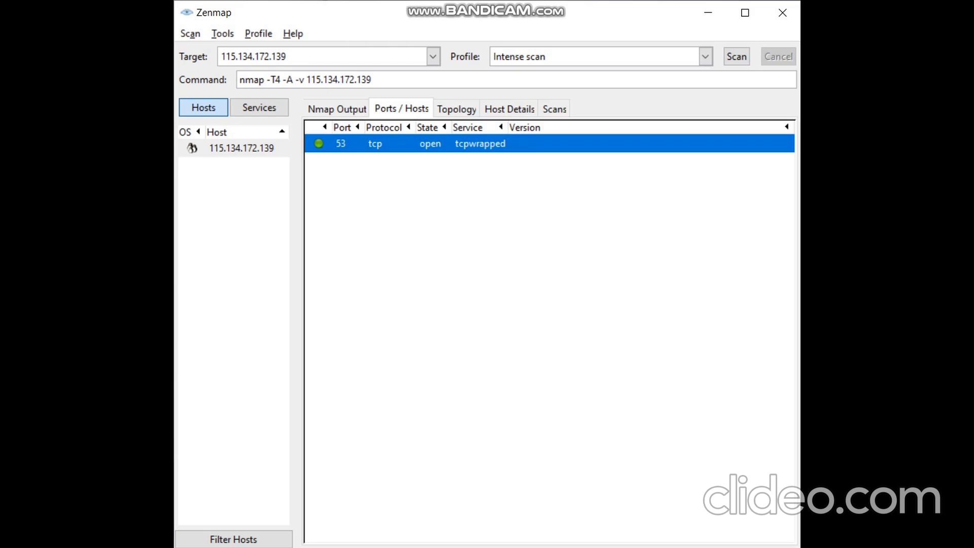
click(456, 109)
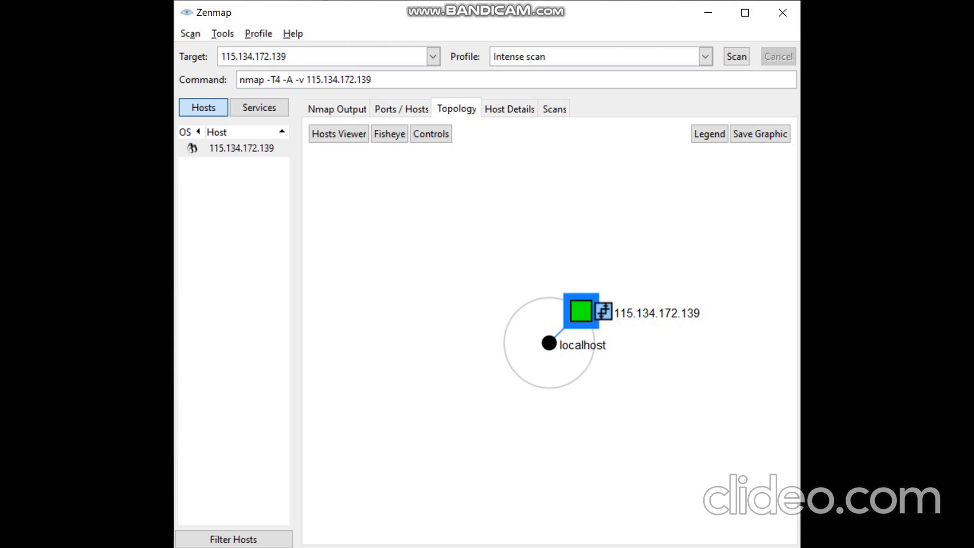
click(509, 109)
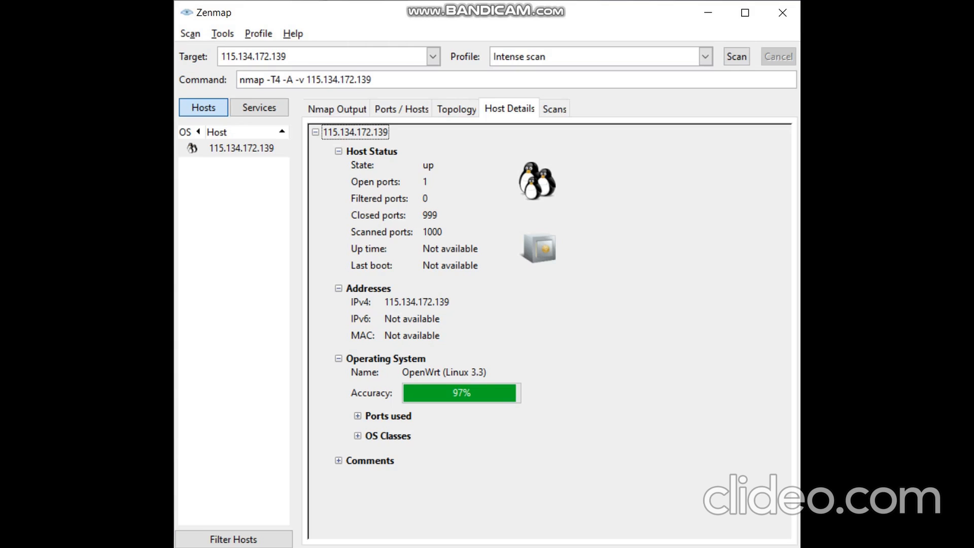
click(357, 416)
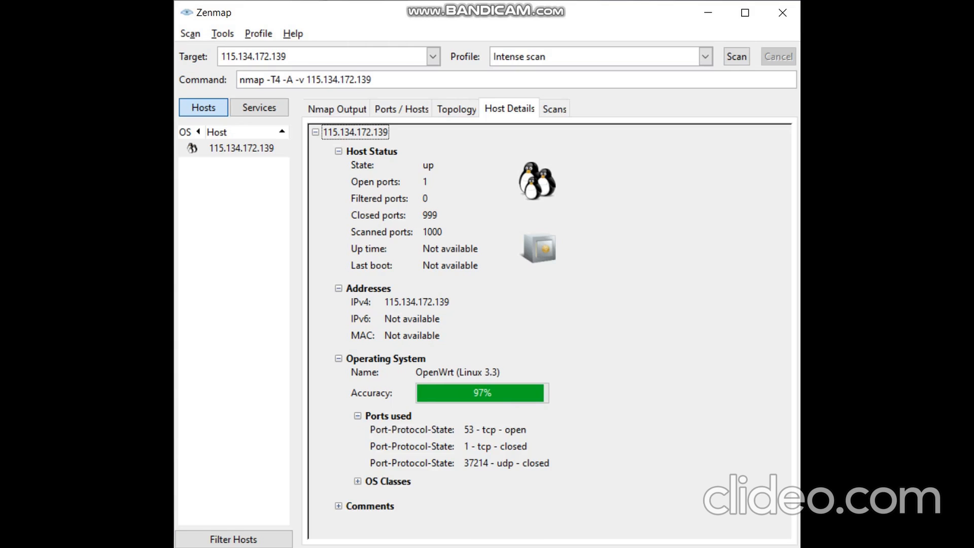
Expand the OS Classes table, then show the Scans list with the unsaved intense scan
click(358, 481)
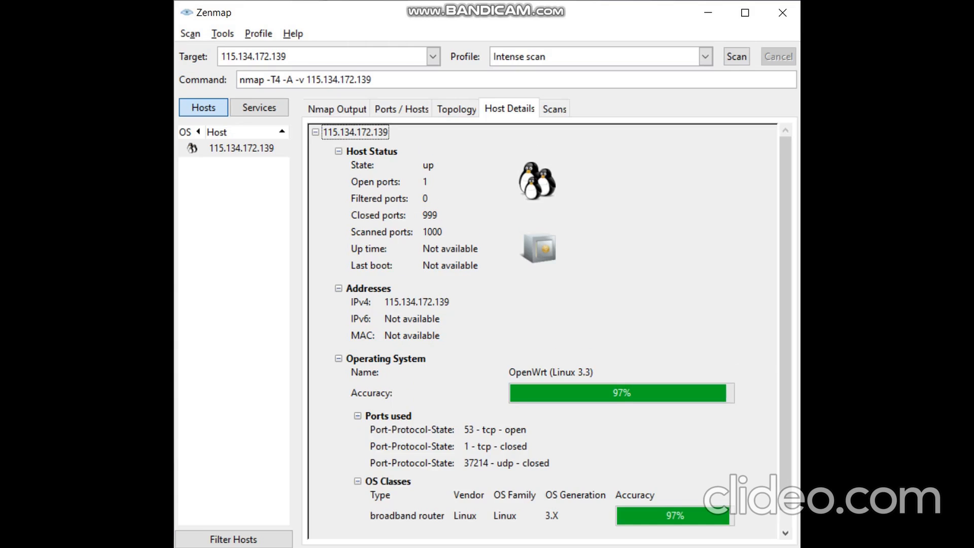
scroll(551, 327, up, 1)
click(554, 109)
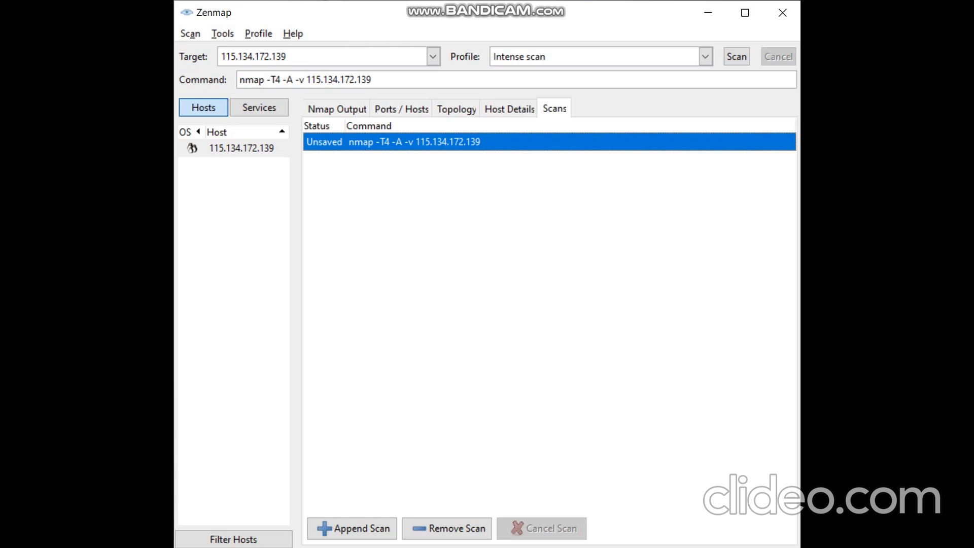
Browse Home and Desktop in the Append Scan chooser, cancel it, and return to Nmap Output
click(352, 529)
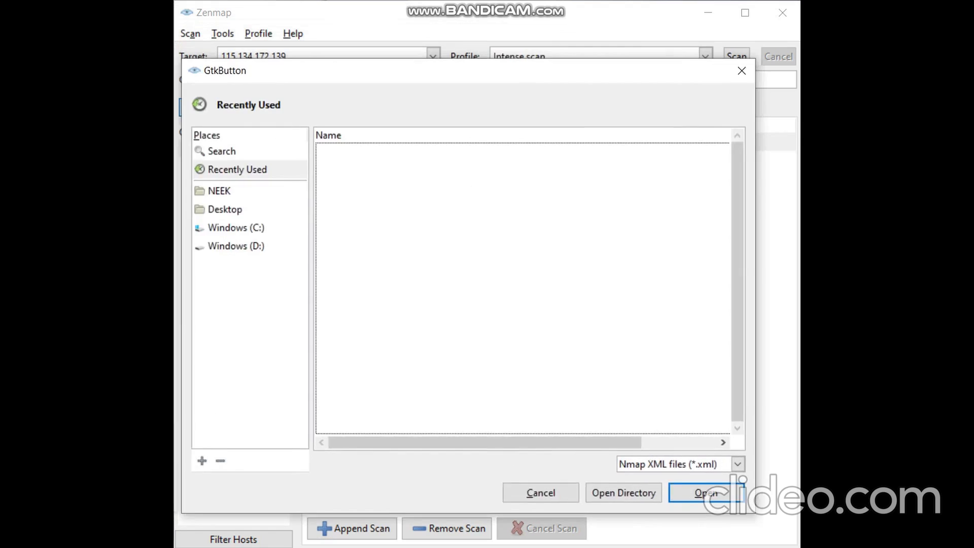
click(240, 153)
click(225, 135)
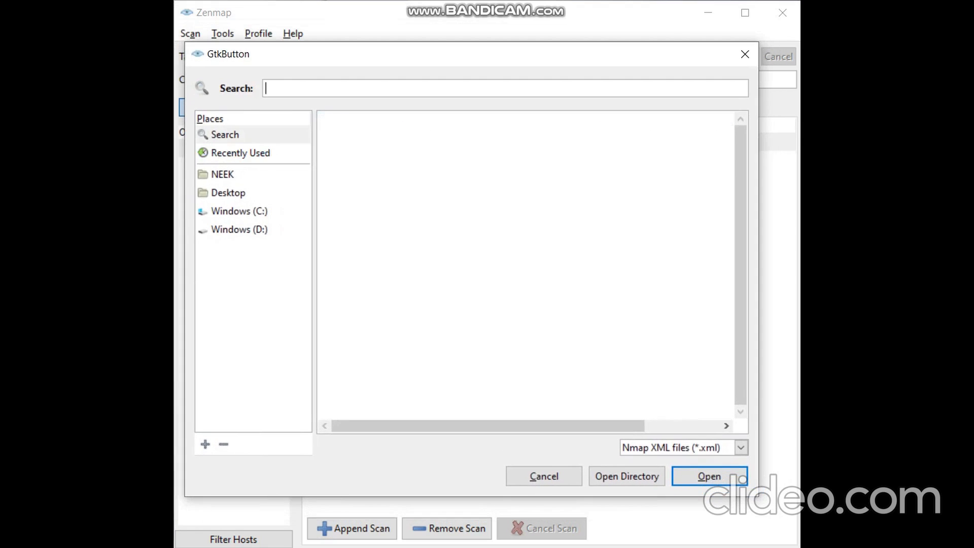
click(222, 175)
click(228, 193)
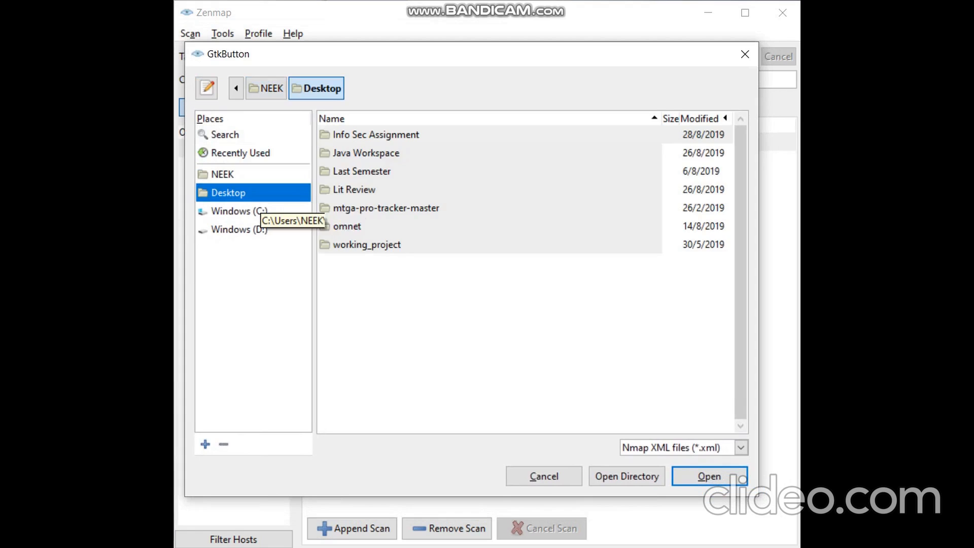
click(223, 174)
click(241, 153)
click(225, 135)
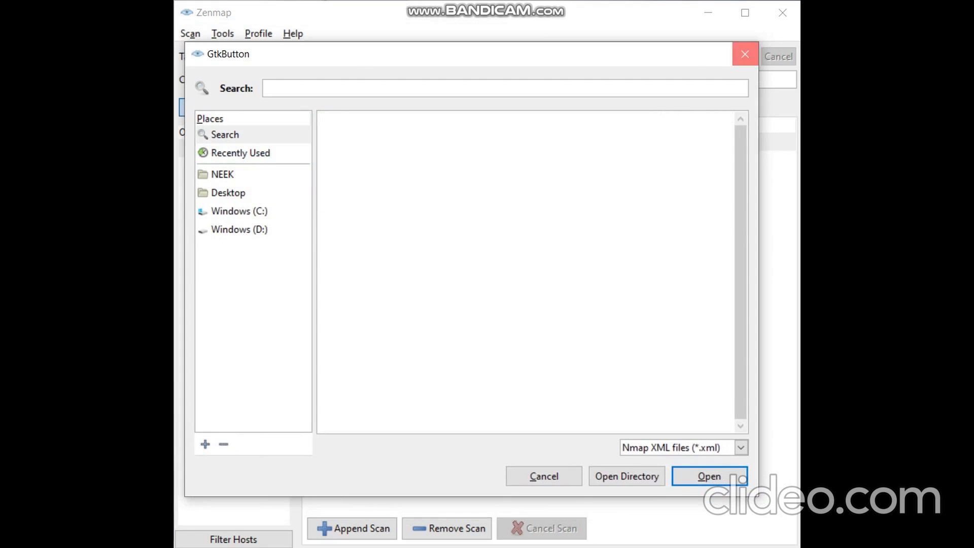
click(745, 54)
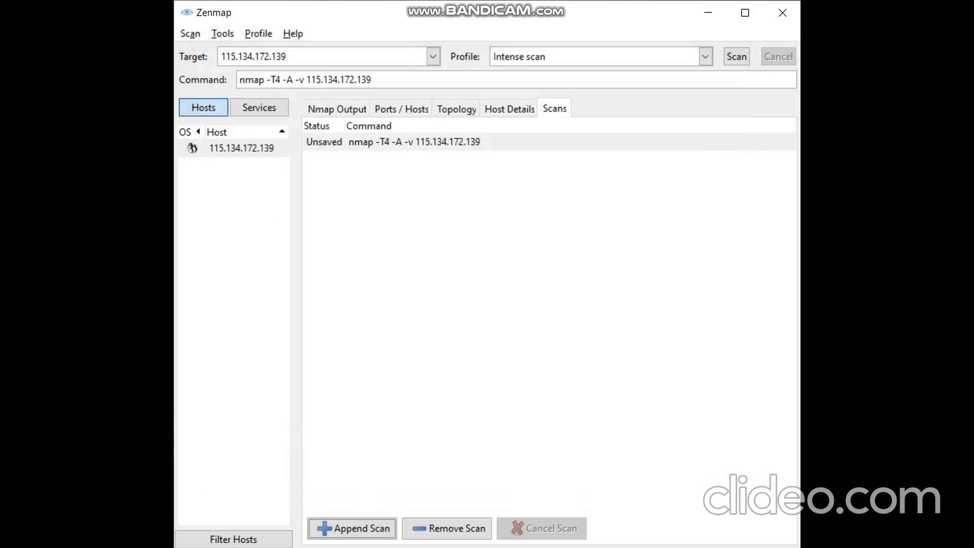
click(337, 108)
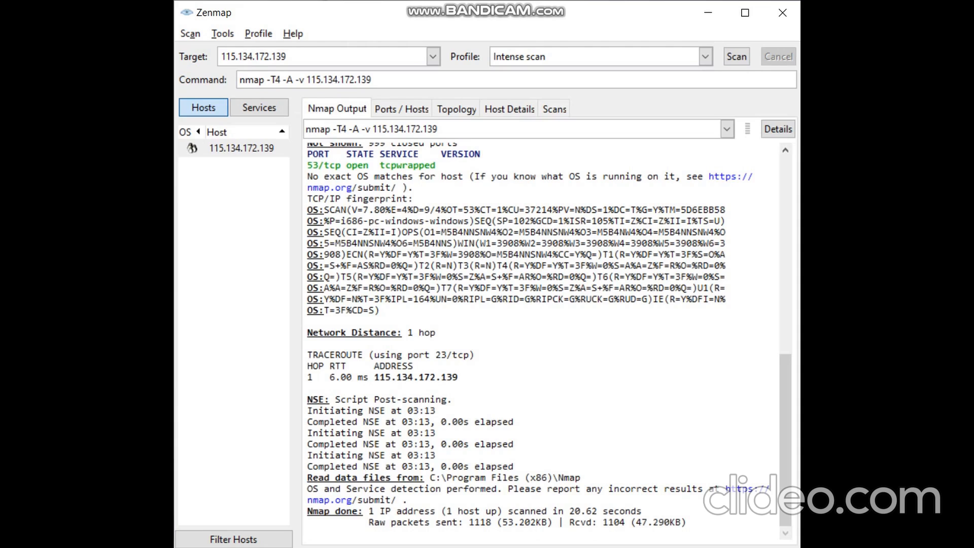
click(705, 56)
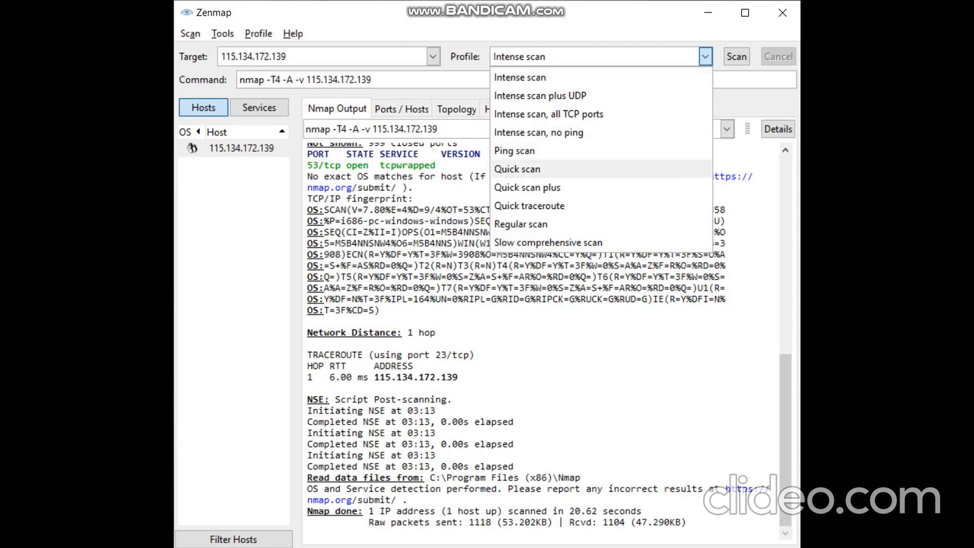
click(517, 169)
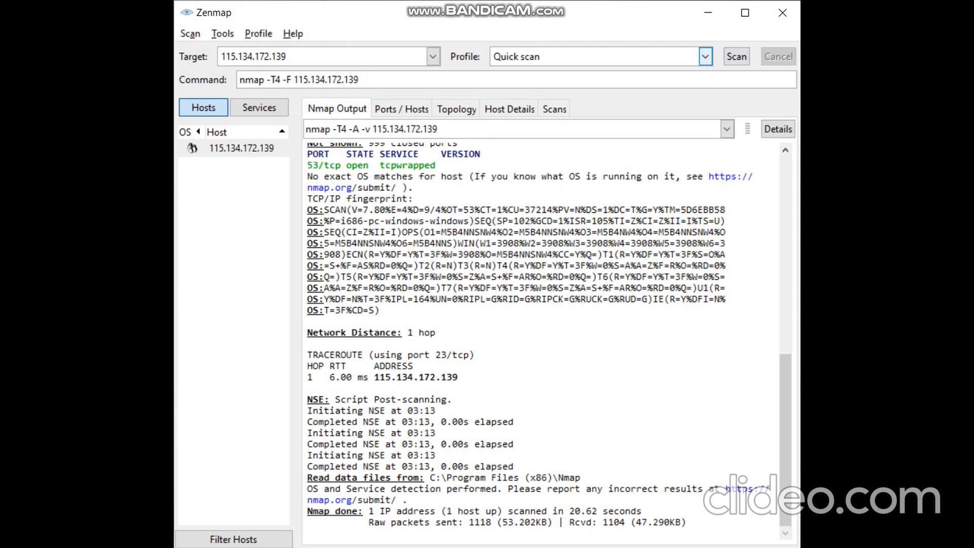
scroll(705, 57, up, 1)
click(737, 56)
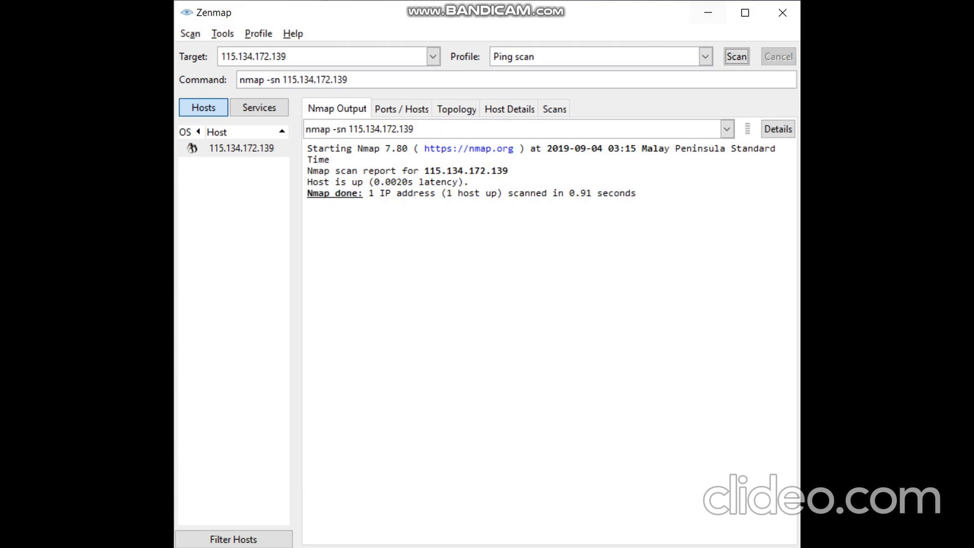
drag(368, 193, 637, 193)
Go through the Ports / Hosts, Topology, Host Details, Scans and Nmap Output tabs twice
click(307, 205)
click(401, 109)
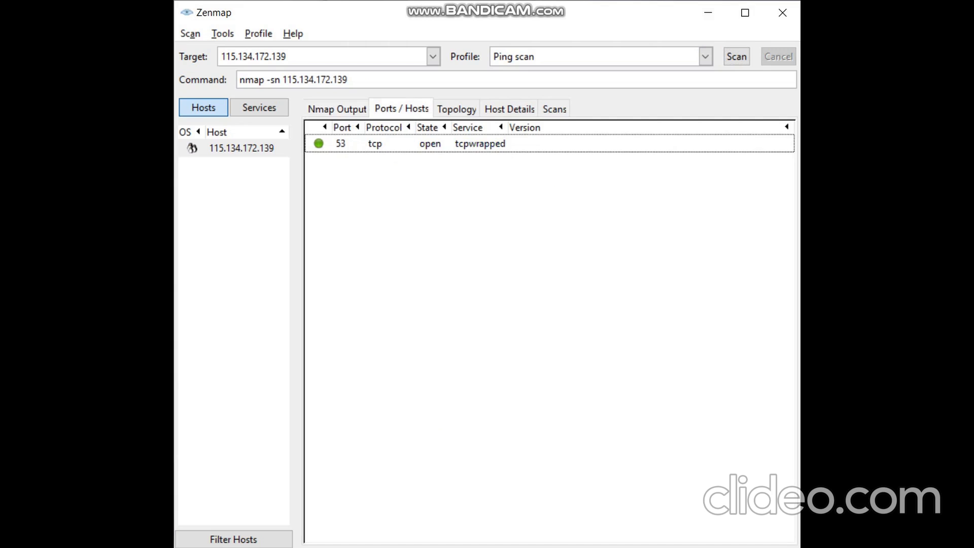
click(457, 109)
click(509, 109)
click(555, 109)
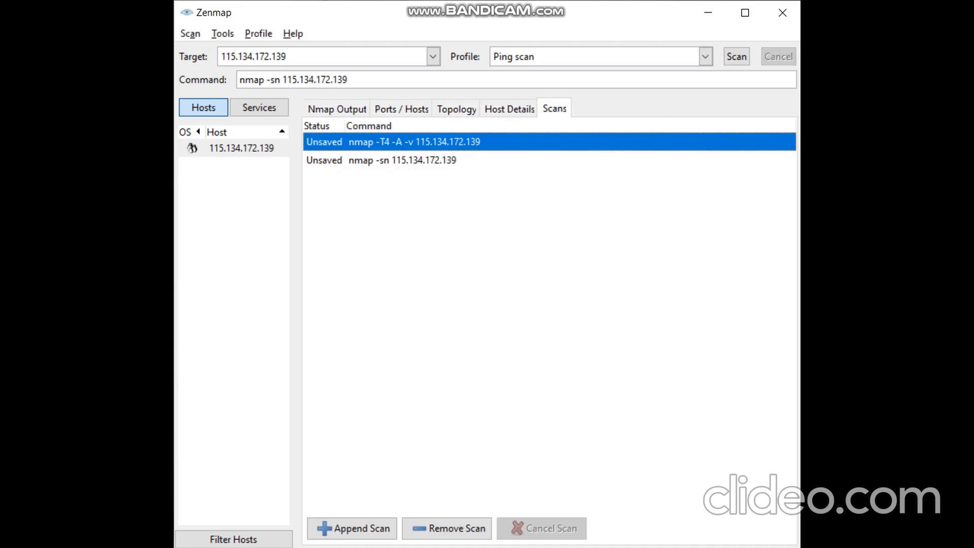
click(337, 109)
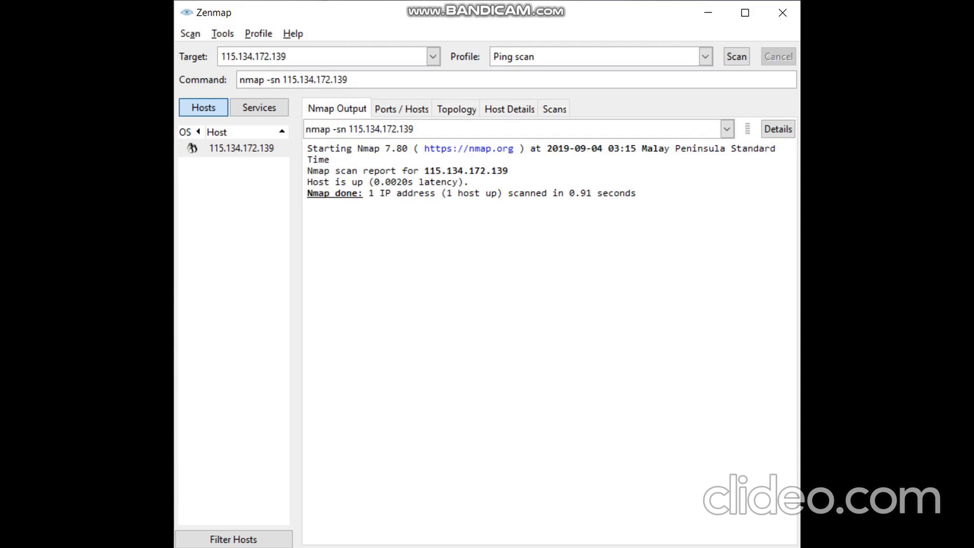
click(401, 109)
click(456, 109)
click(509, 109)
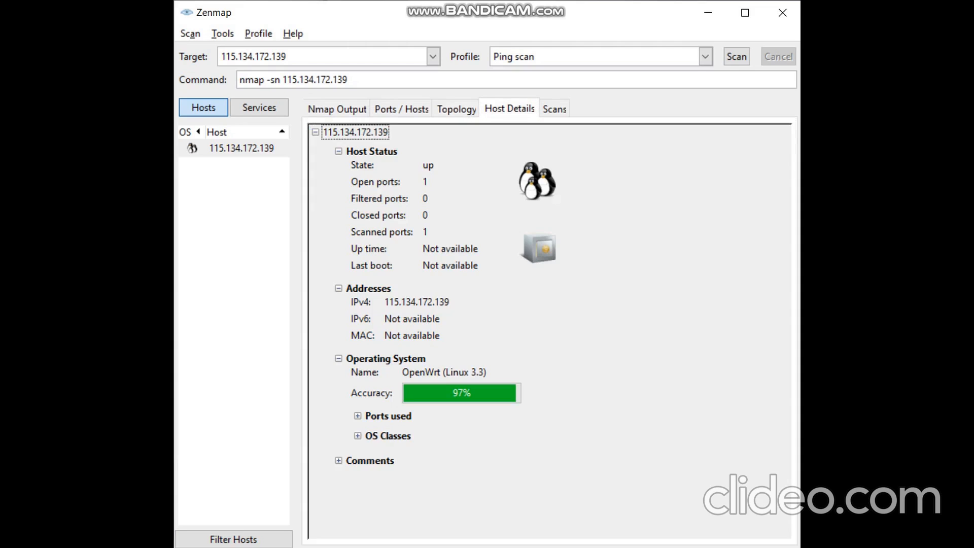
click(554, 109)
click(337, 109)
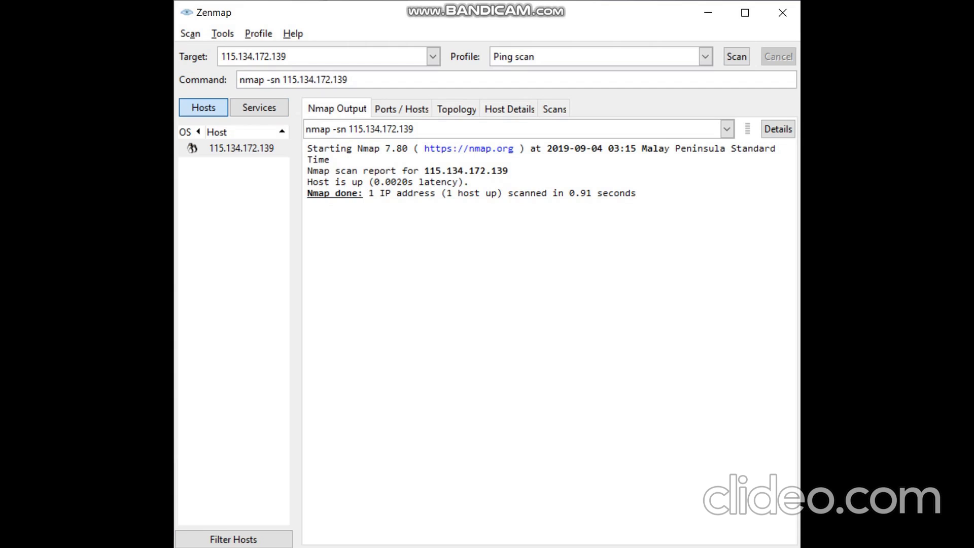
Review port 53 and the topology, ending on host details showing OpenWrt (Linux 3.3) at 97%
click(401, 109)
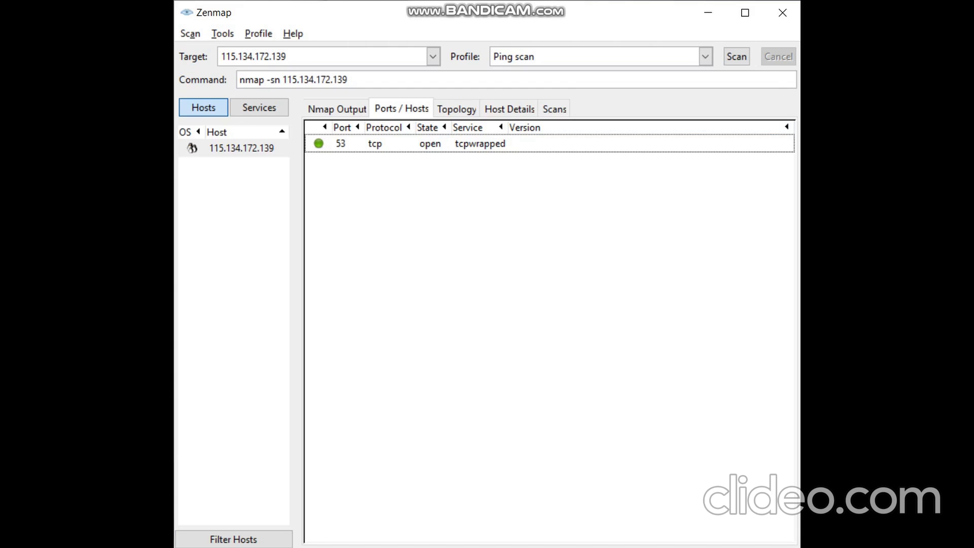
click(457, 109)
click(509, 109)
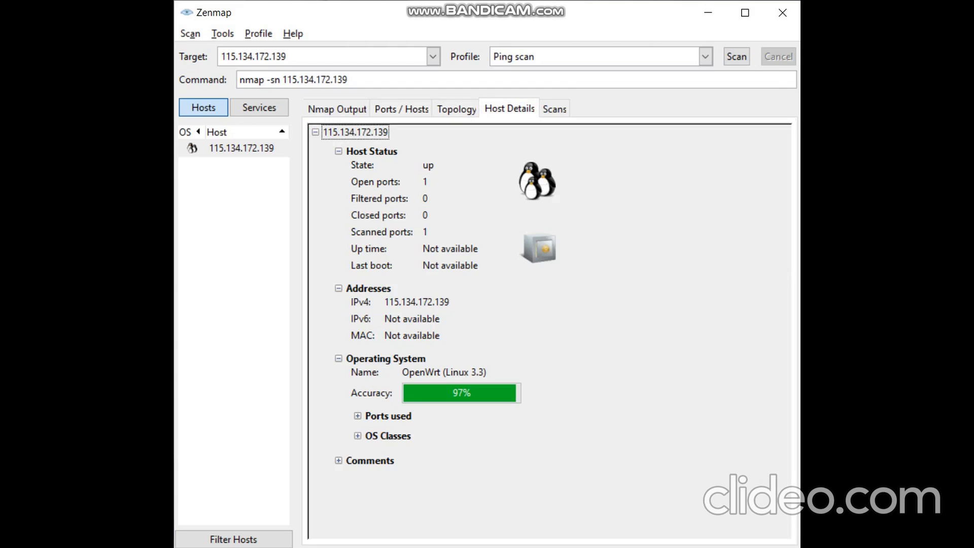